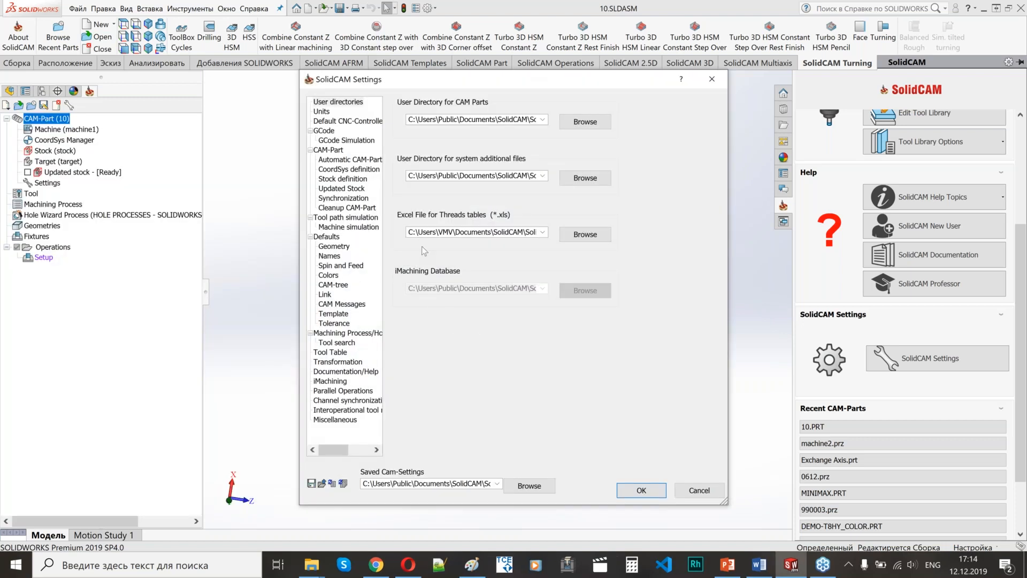
Review the automatic CAM-Part definition settings for Milling and Mill-Turn, and close the SolidCAM settings
left_click(351, 160)
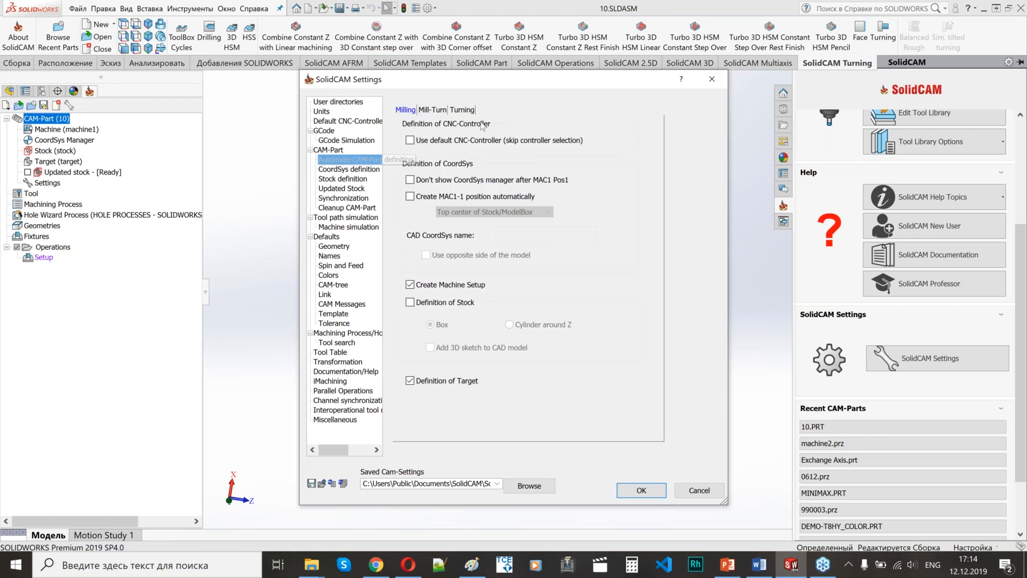
left_click(427, 111)
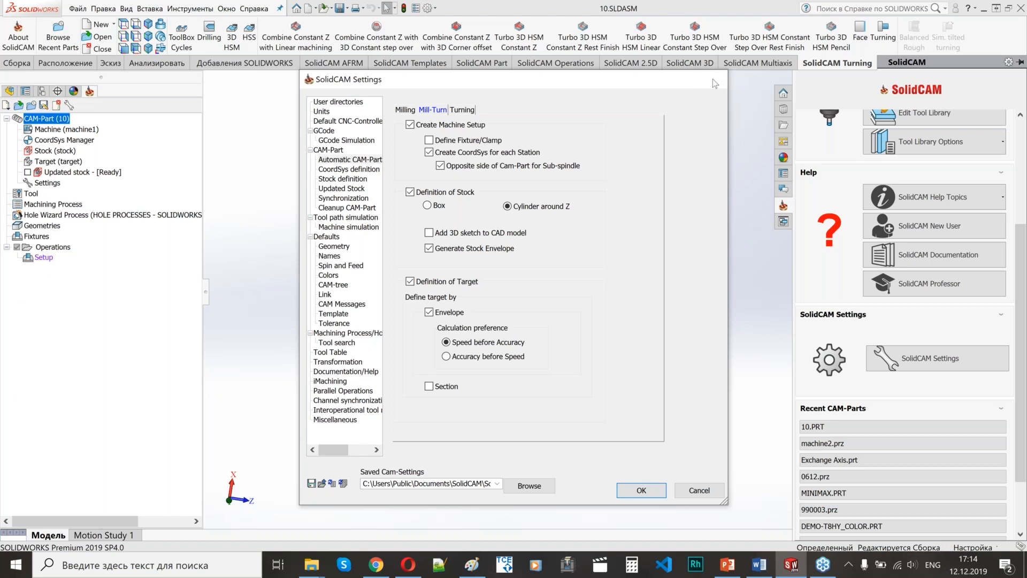
left_click(713, 78)
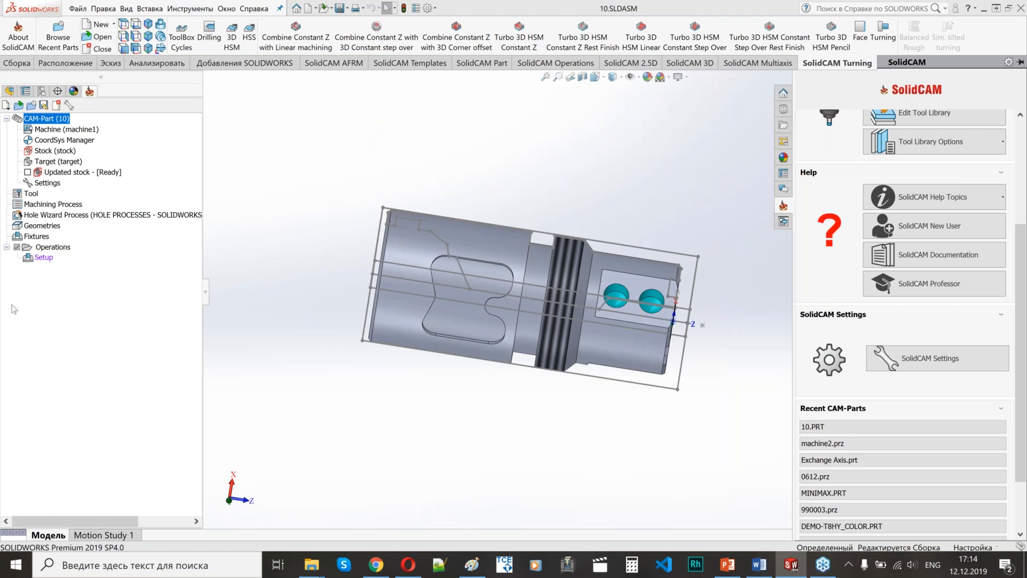
Open the machine1 definition and expand the SP1 and SP2 tables in its device tree
double_click(85, 130)
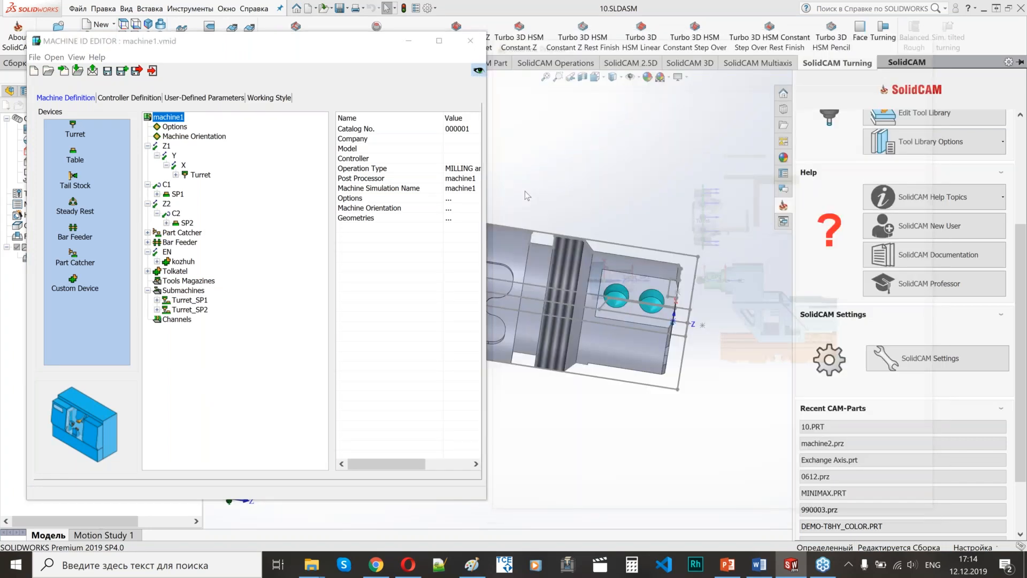
scroll(637, 270, "up", 1)
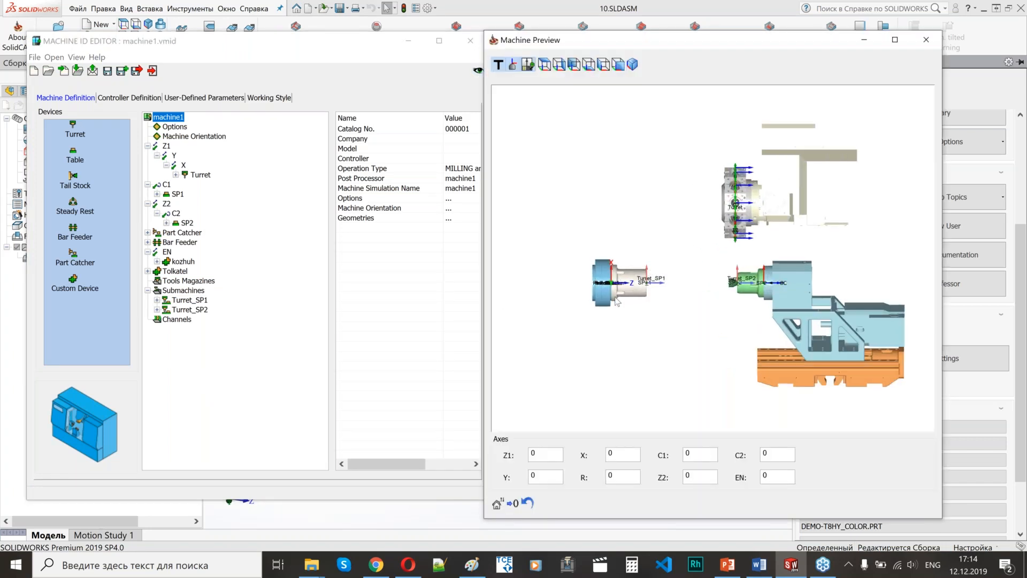
scroll(828, 258, "up", 1)
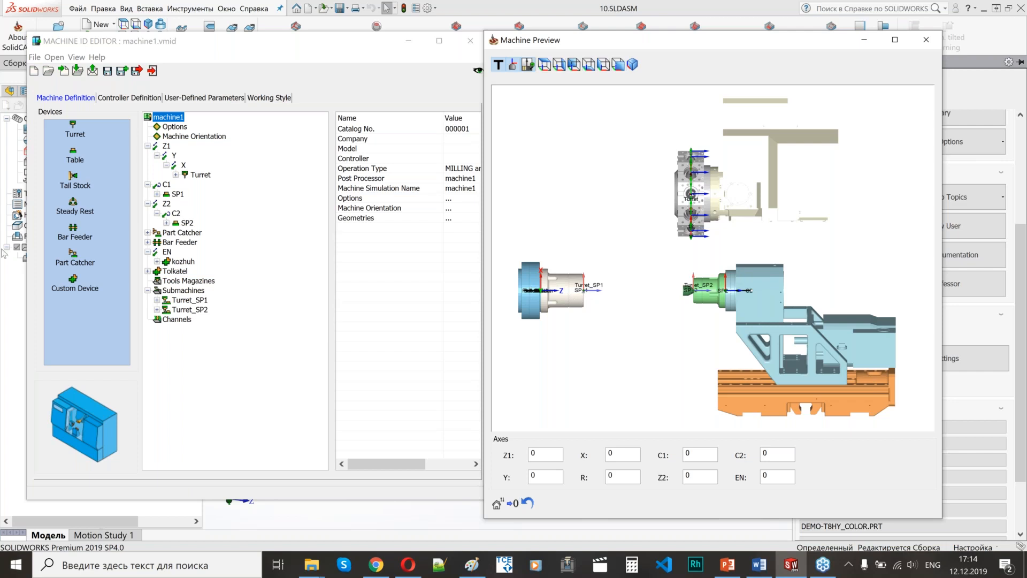
double_click(177, 195)
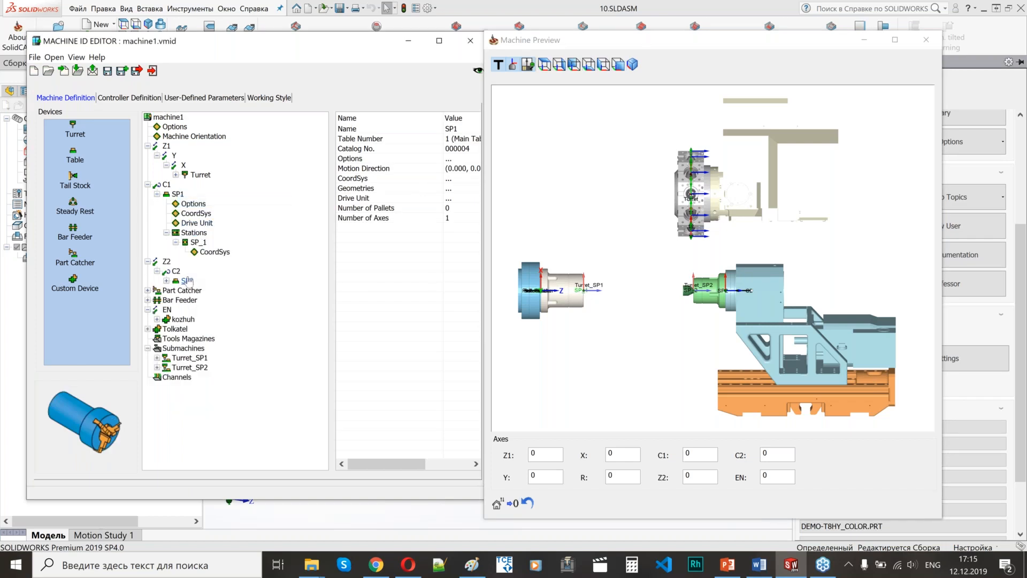
right_click(187, 281)
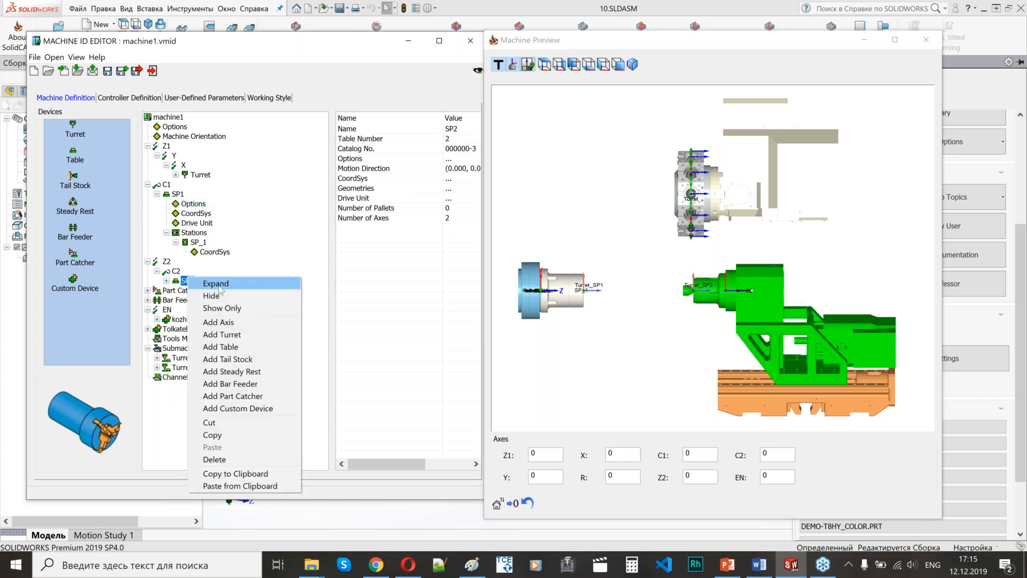
left_click(220, 284)
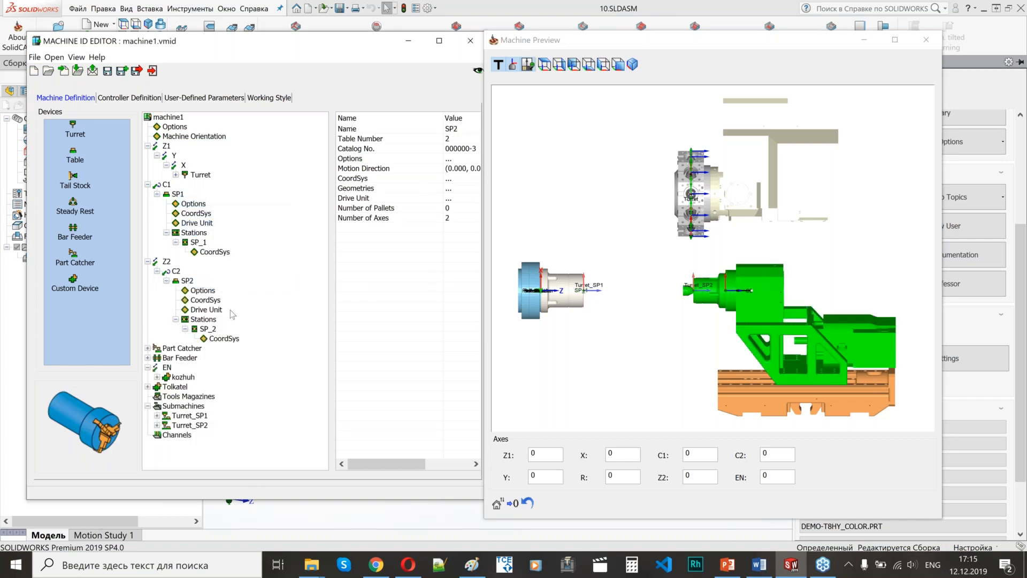
Examine the coordinate system vectors and positions of the SP1 and SP2 tables, widening the property list
left_click(194, 214)
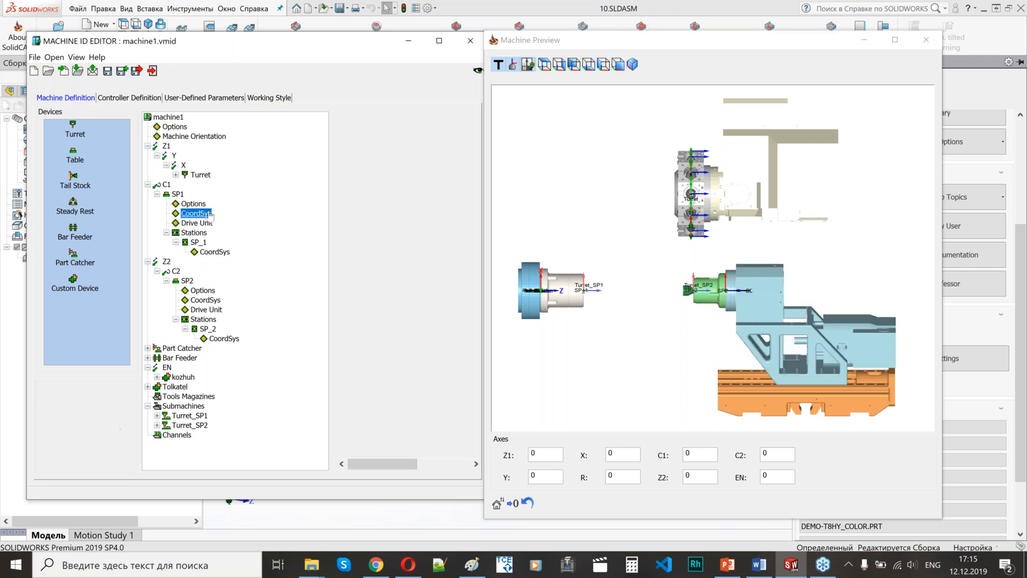
left_click_drag(336, 180, 265, 180)
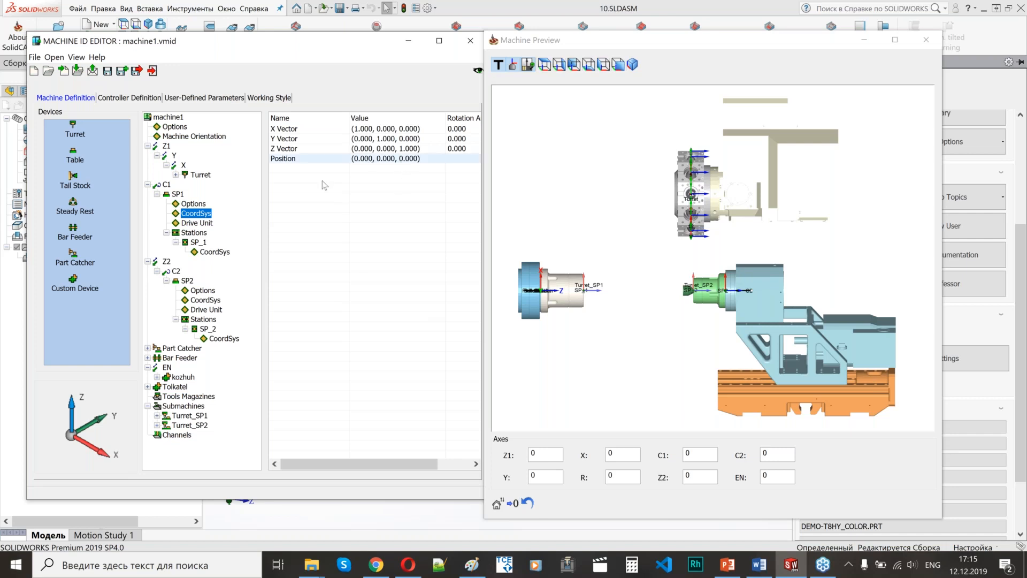
left_click(213, 301)
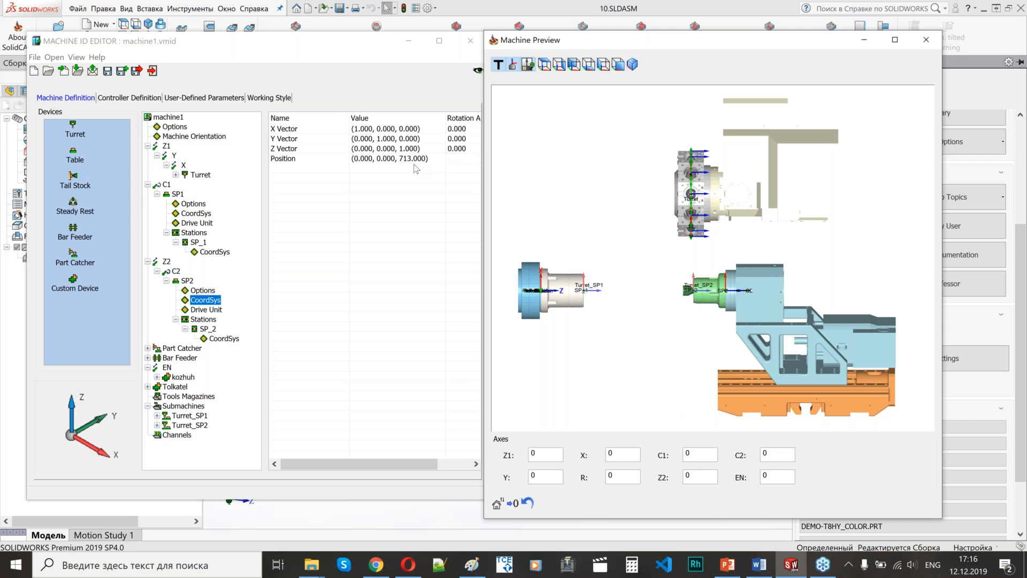
Examine the SP_1 and SP_2 station coordinate systems against the machine preview, and close the Machine ID editor
left_click(215, 252)
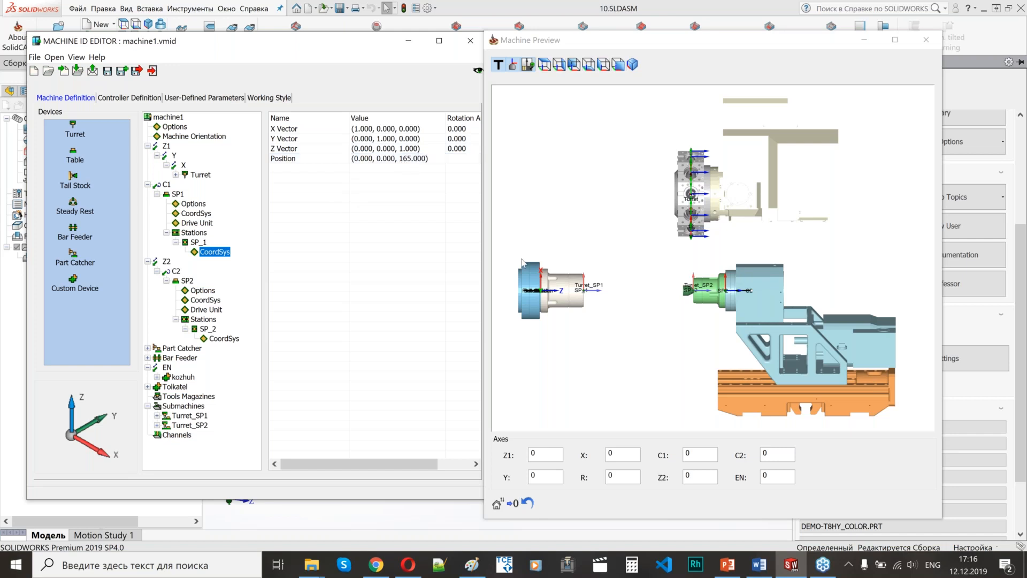
scroll(557, 278, "up", 3)
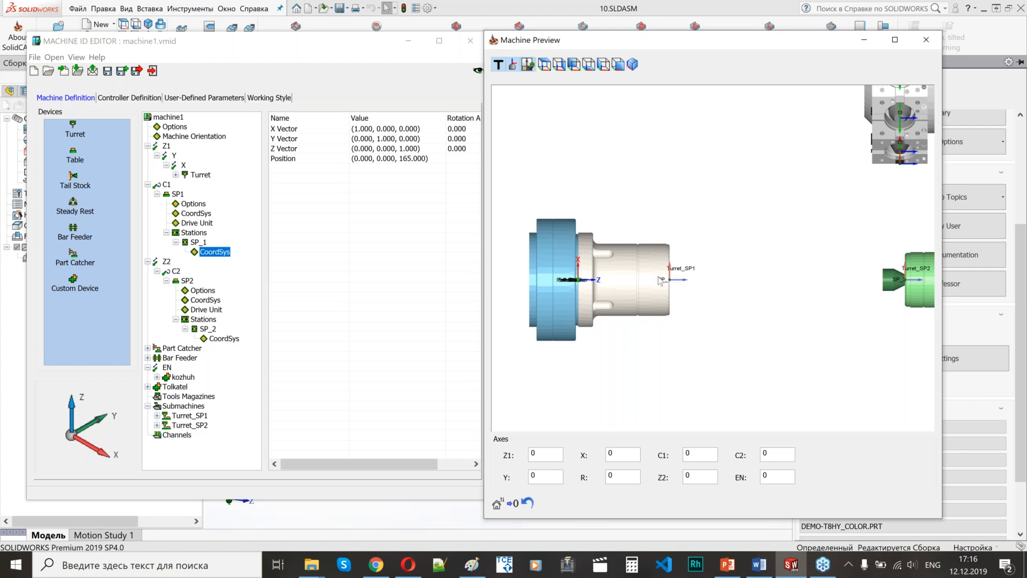
scroll(667, 283, "down", 1)
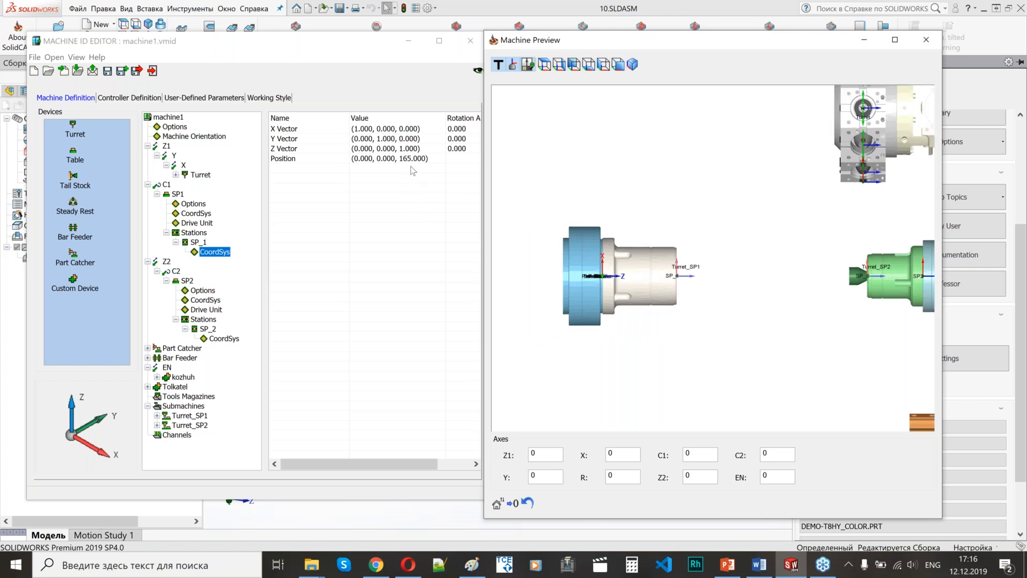
left_click(224, 339)
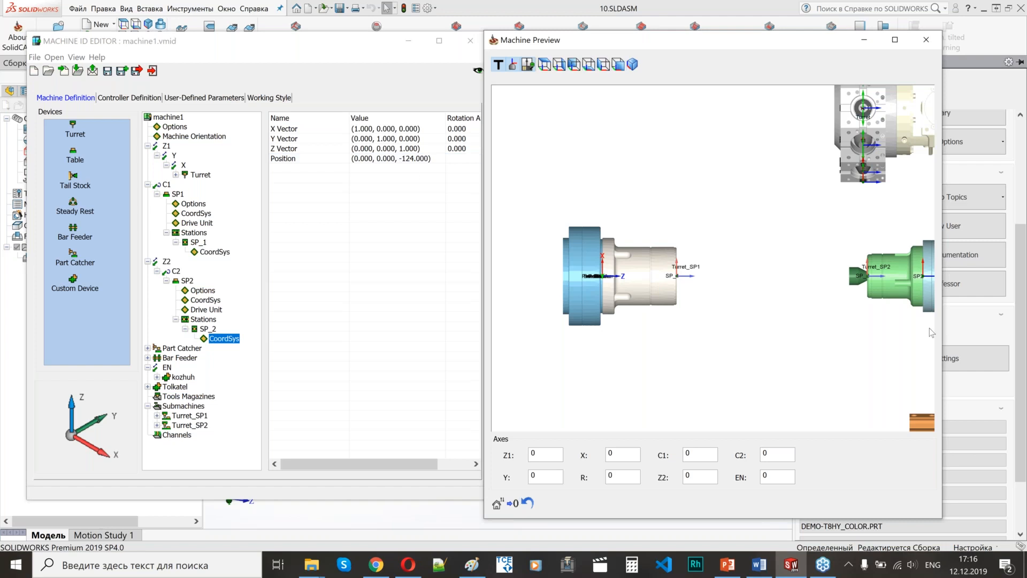
scroll(916, 275, "down", 1)
middle_click_drag(917, 274, 826, 276)
scroll(825, 276, "up", 2)
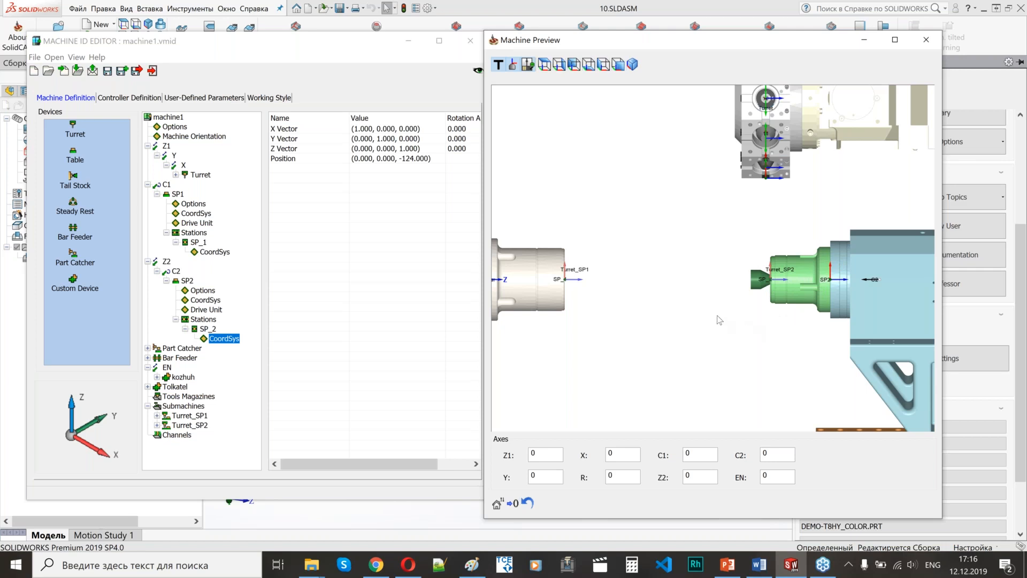
scroll(714, 299, "down", 2)
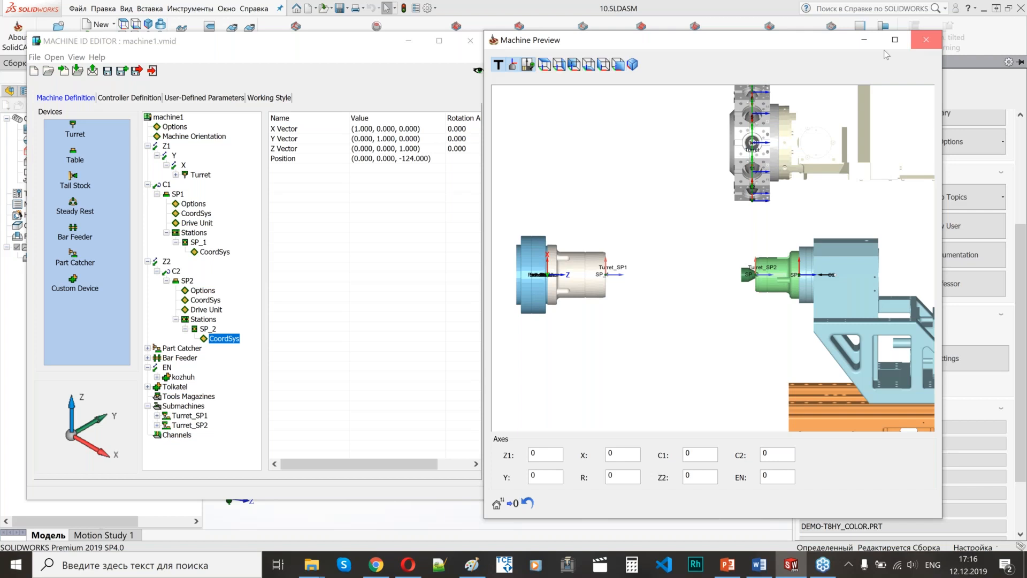
left_click(926, 40)
left_click(470, 41)
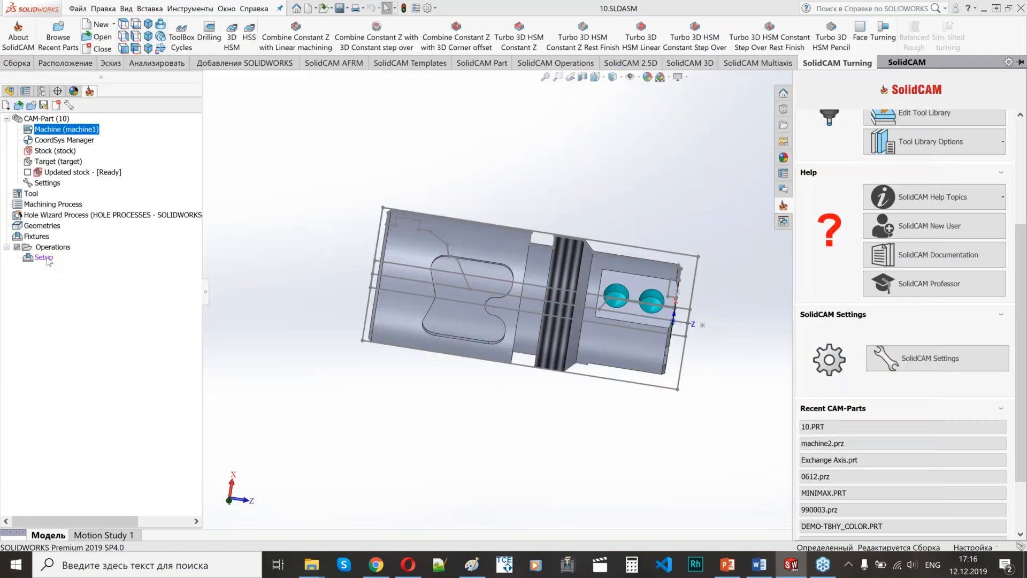
Open the machine Setup operation and review the fixture and part position parameters of SP1
double_click(44, 258)
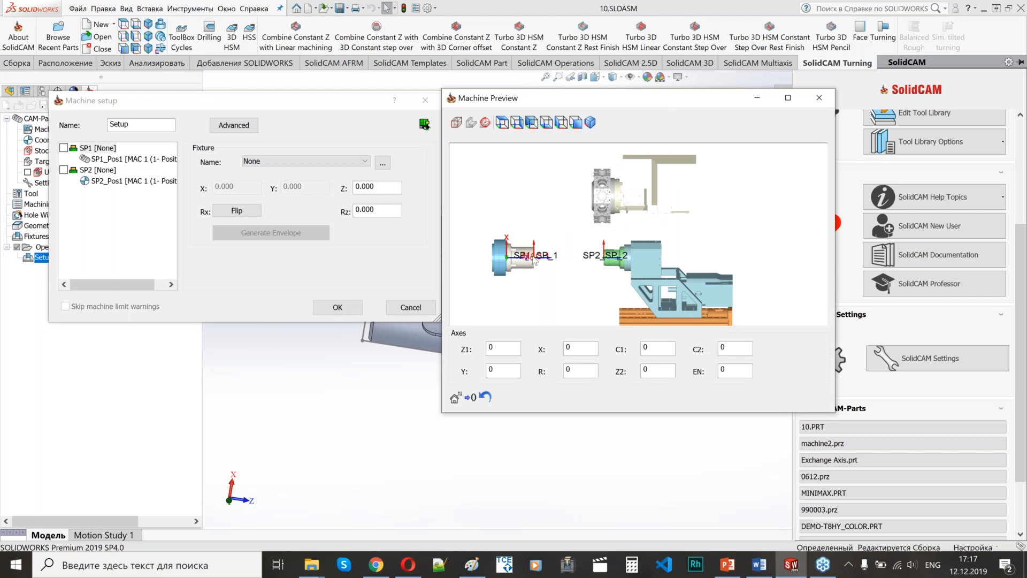
scroll(535, 259, "up", 3)
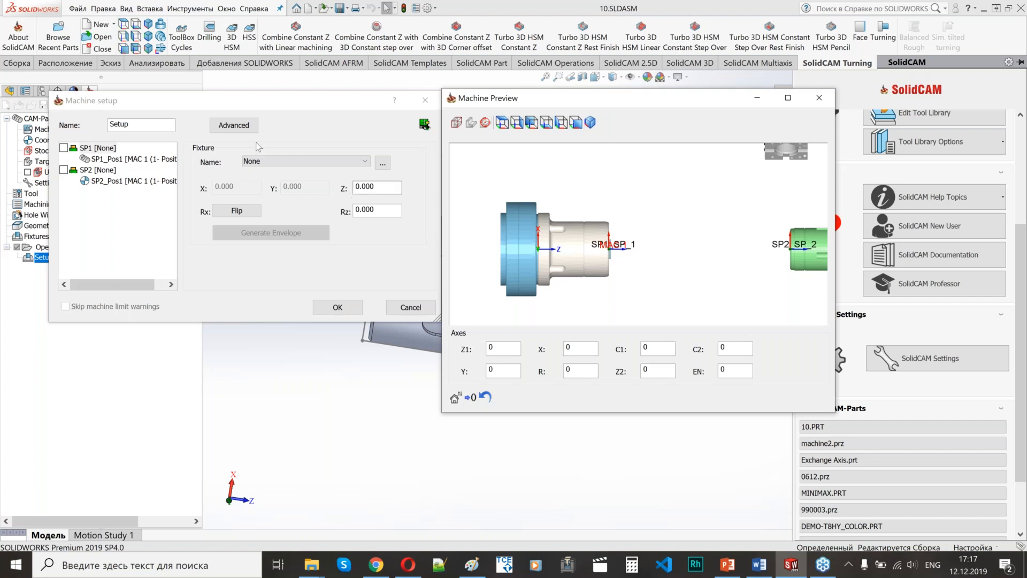
left_click_drag(378, 188, 335, 196)
left_click(137, 160)
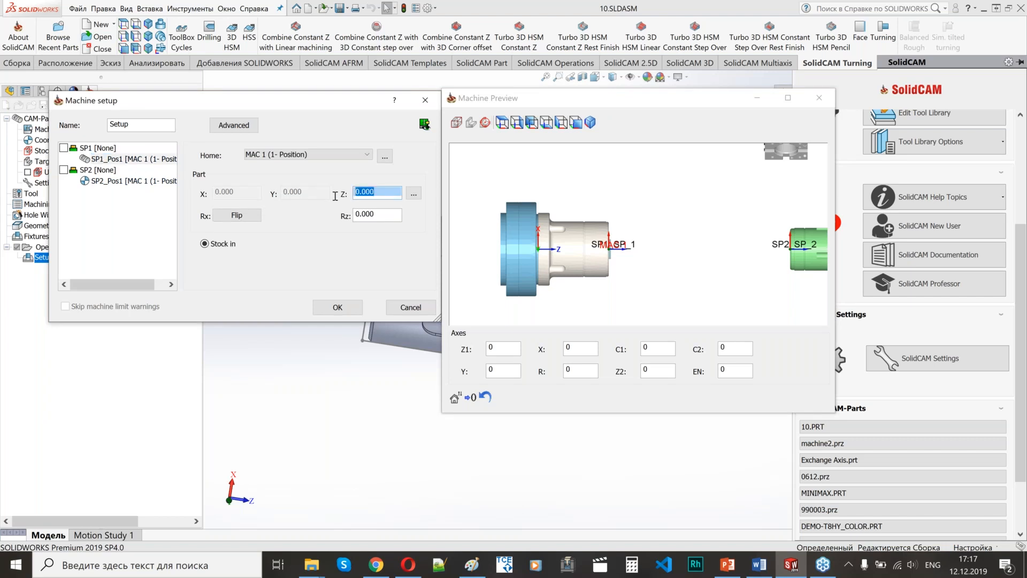
left_click(98, 148)
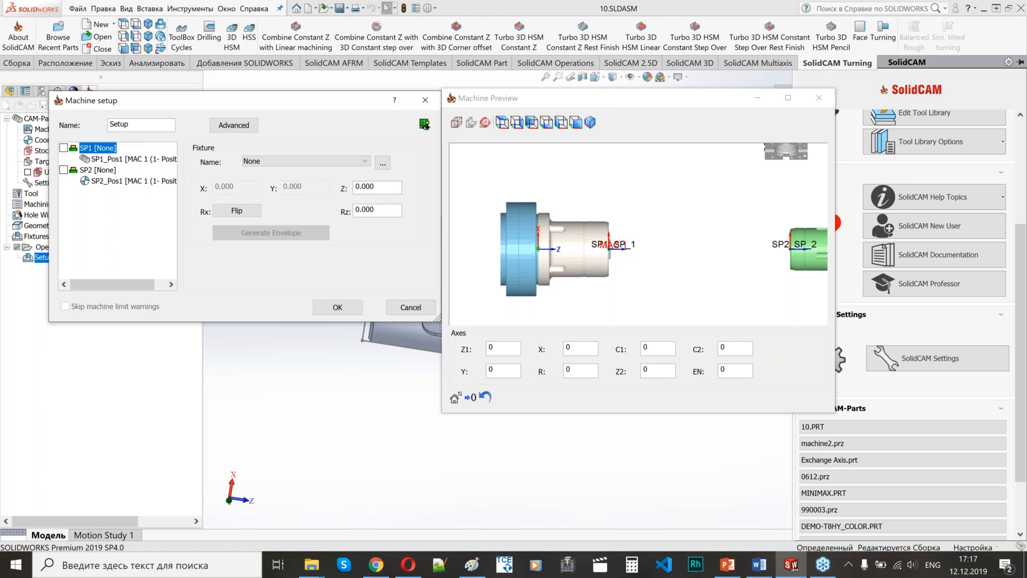
left_click(456, 307)
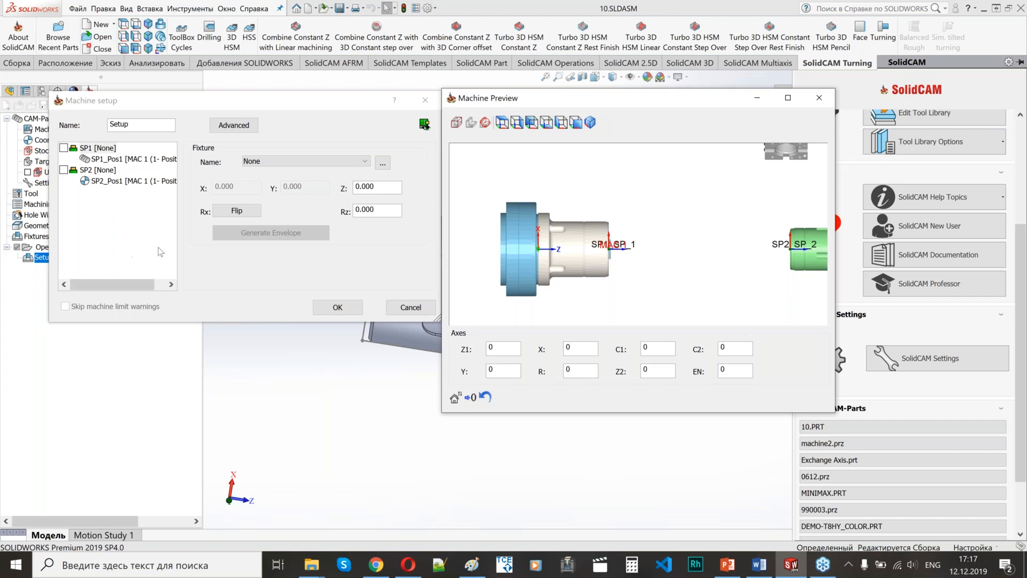
Try a Z part position of 46 for SP1_Pos1 and close the machine setup without saving
left_click(140, 160)
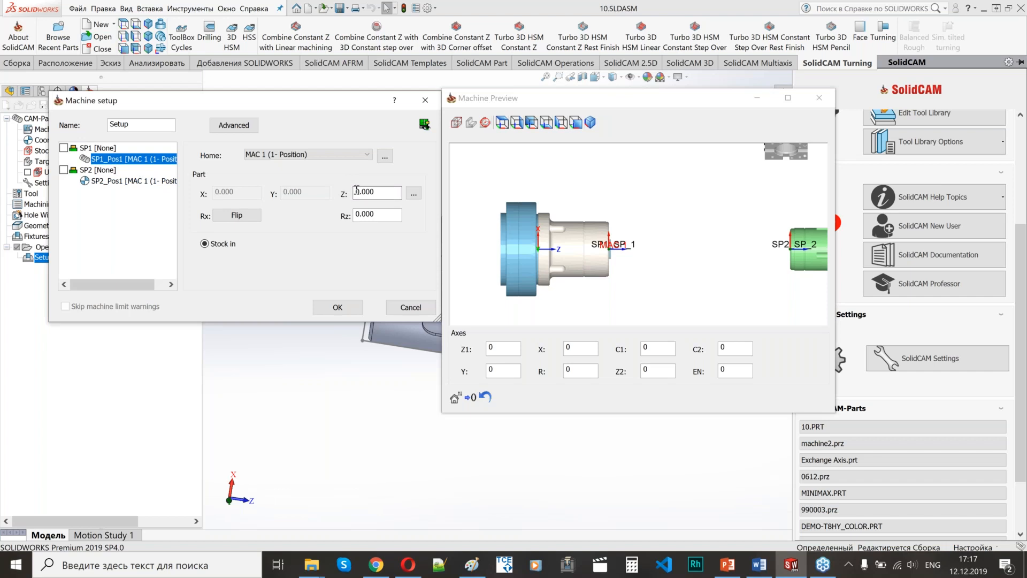
left_click(627, 250)
scroll(630, 259, "up", 5)
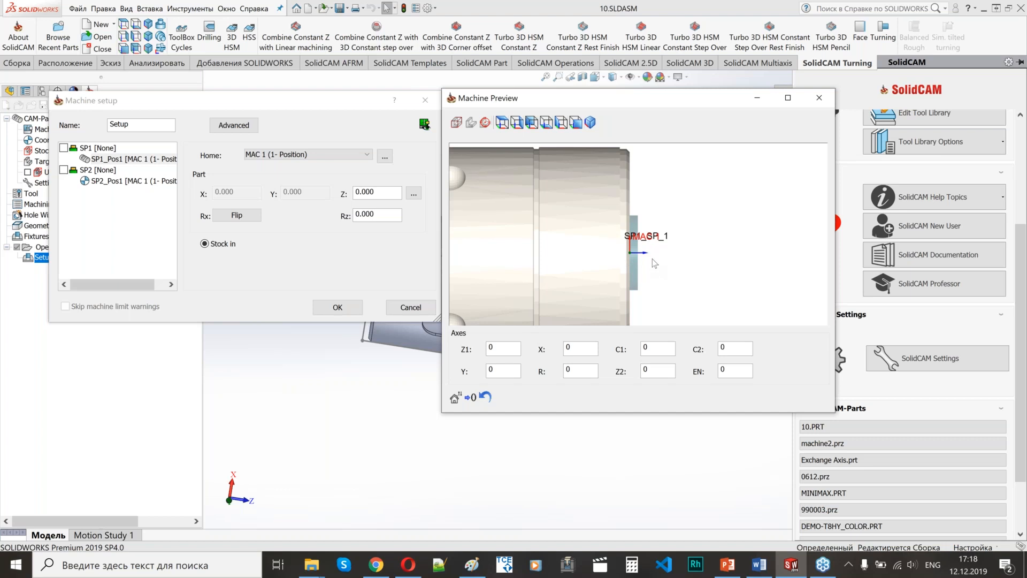
left_click(376, 194)
scroll(376, 193, "up", 3)
scroll(375, 194, "up", 10)
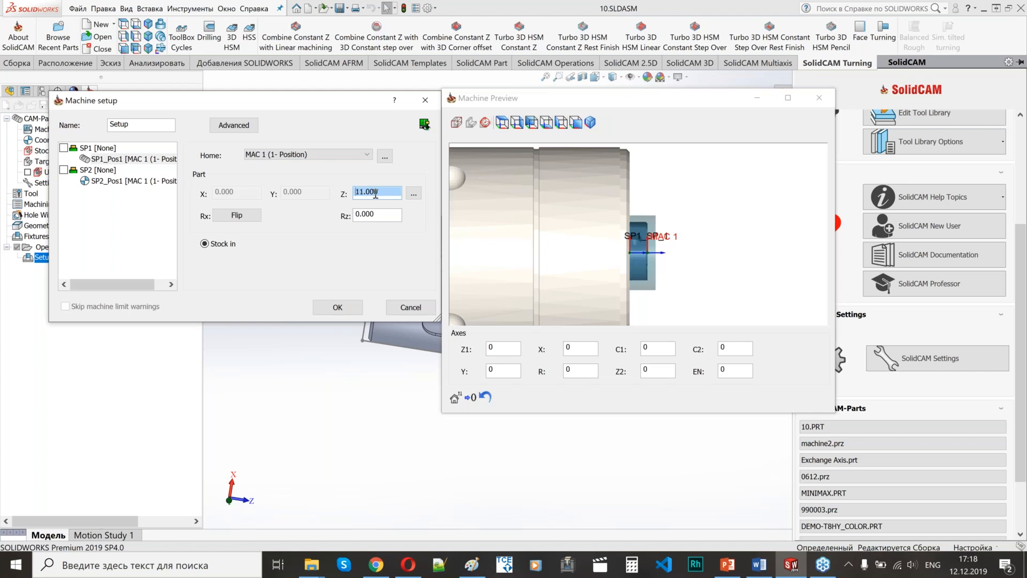
scroll(376, 194, "up", 14)
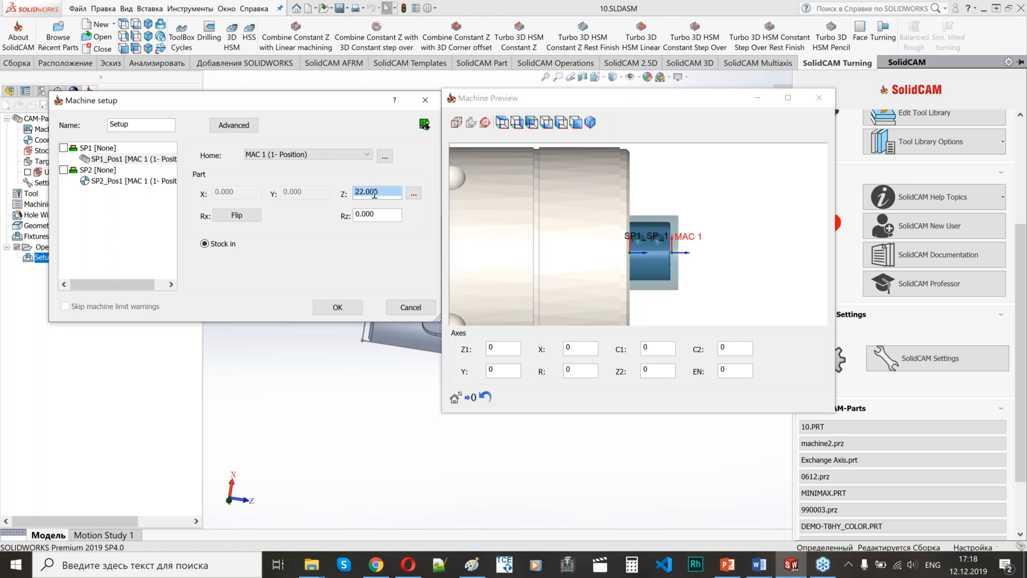
scroll(374, 194, "up", 5)
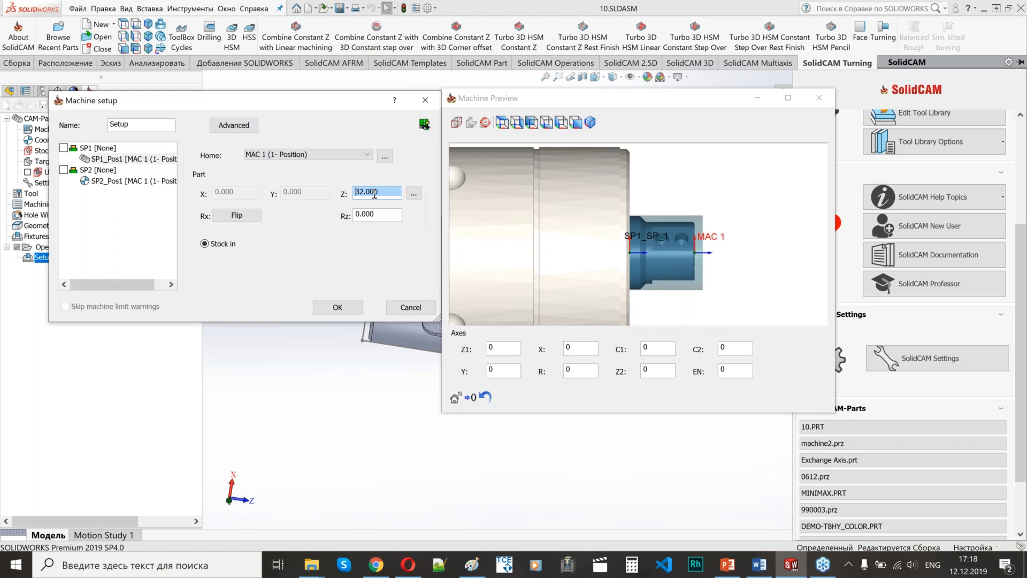
scroll(374, 193, "up", 14)
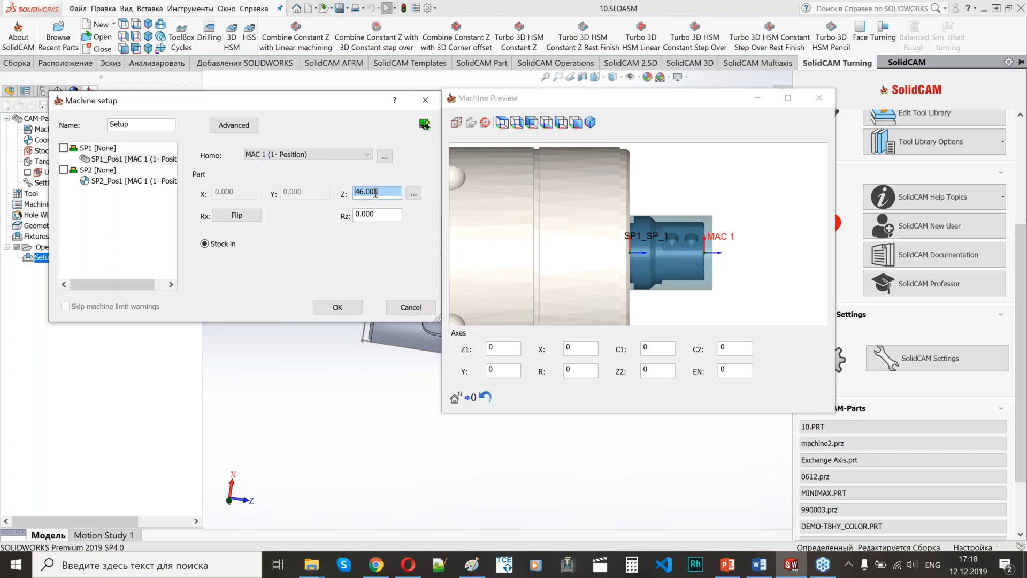
left_click(533, 242)
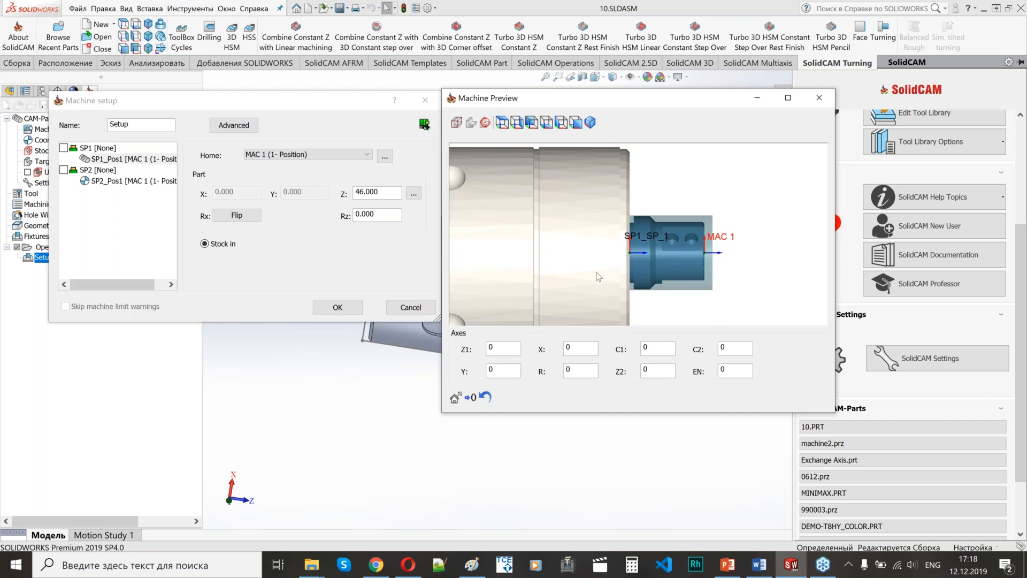
left_click(431, 104)
left_click(431, 104)
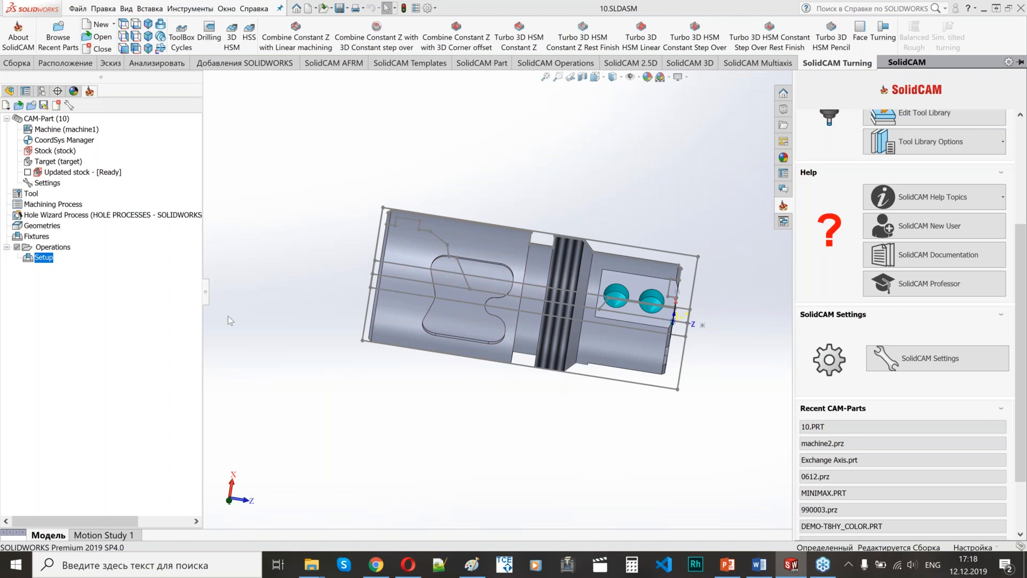
Switch to the PowerPoint presentation to view the jaw chuck data preparation slide, and return to SolidCAM
key("alt+Tab")
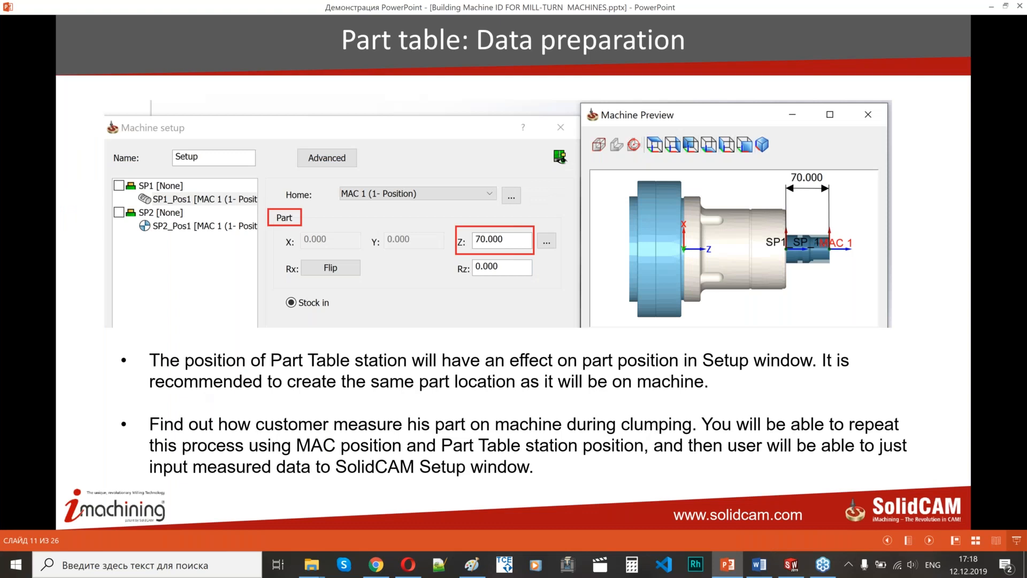
key("Right")
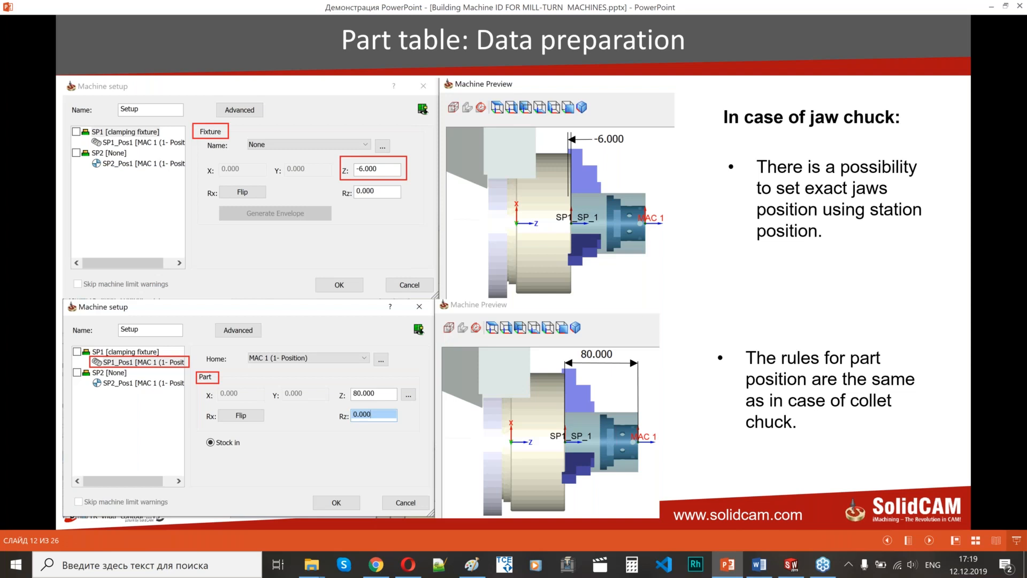
key("alt+Tab")
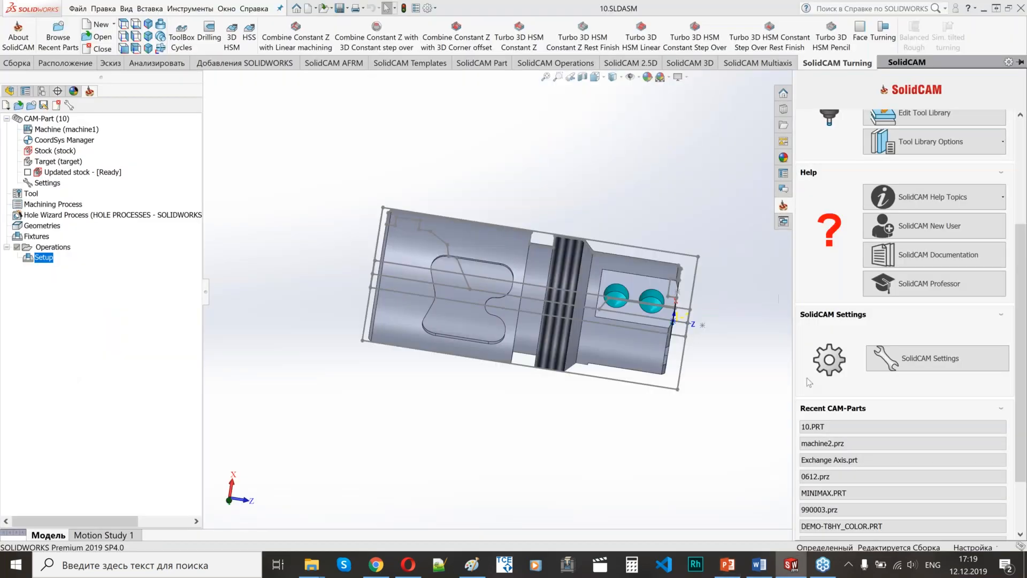
Open the recent CAM-part machine2.prz and its Setup operation, and view the SP1 jaw chuck straight-on in the machine preview
left_click(821, 443)
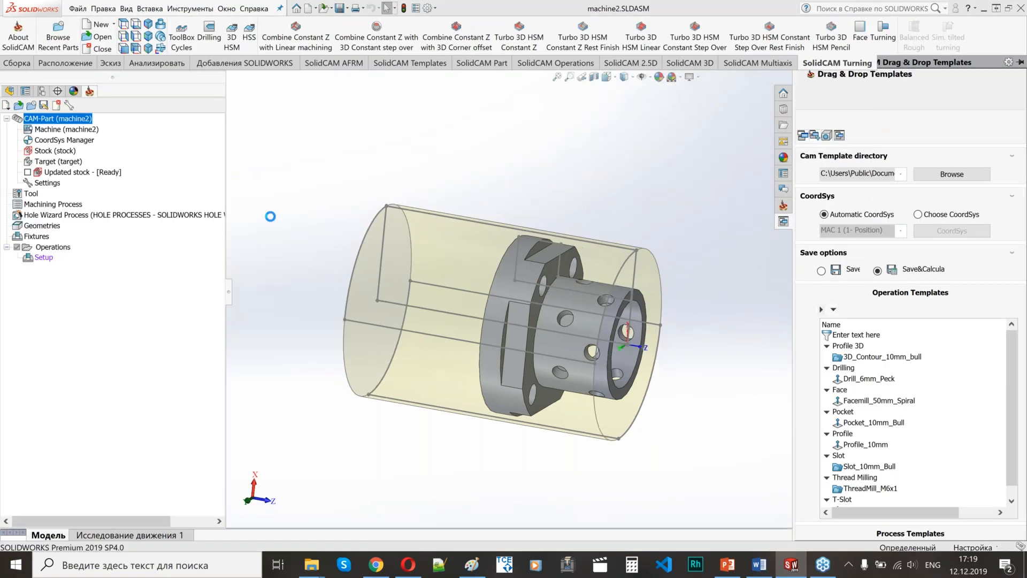
double_click(43, 257)
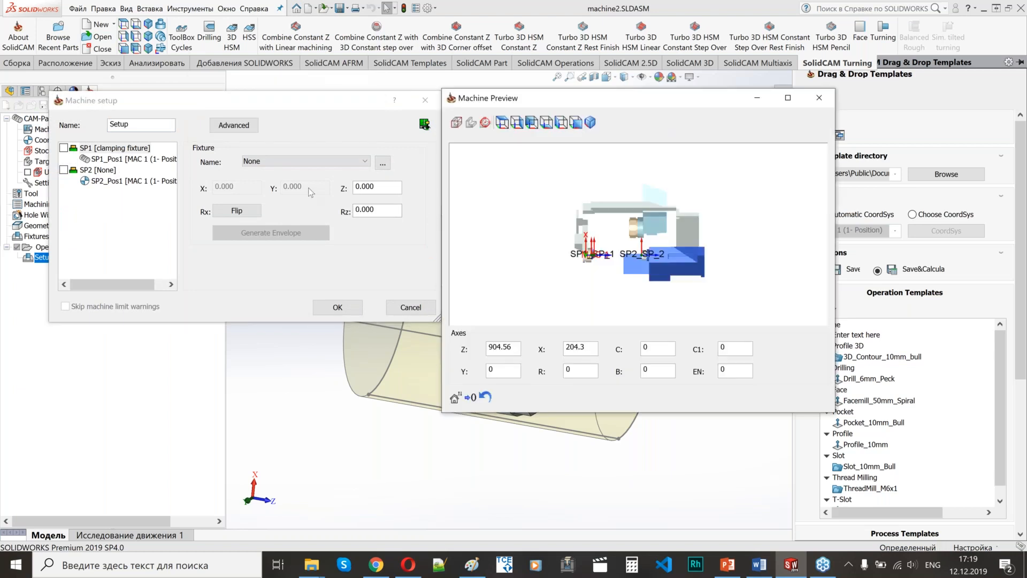
scroll(626, 242, "up", 4)
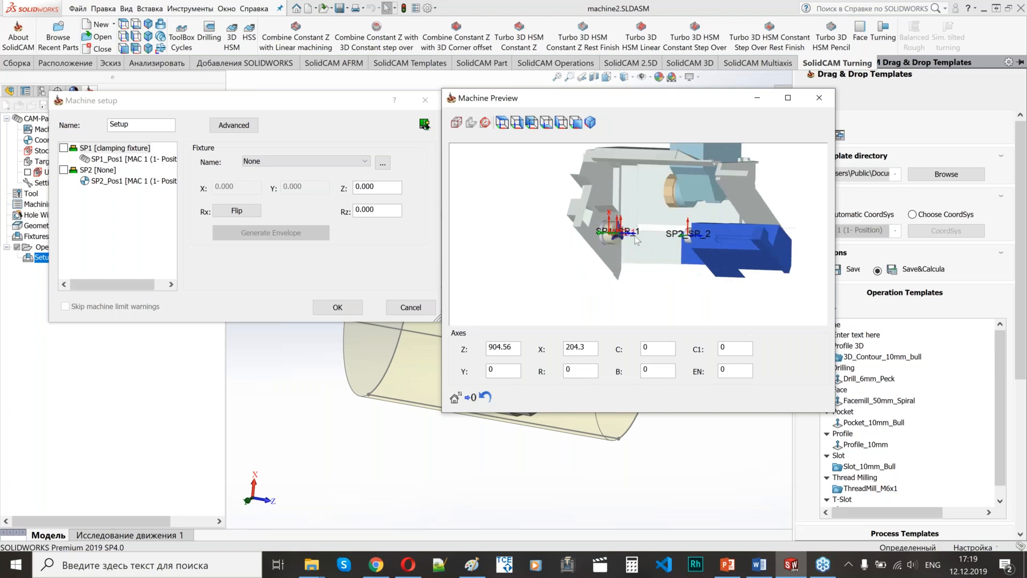
scroll(636, 245, "up", 5)
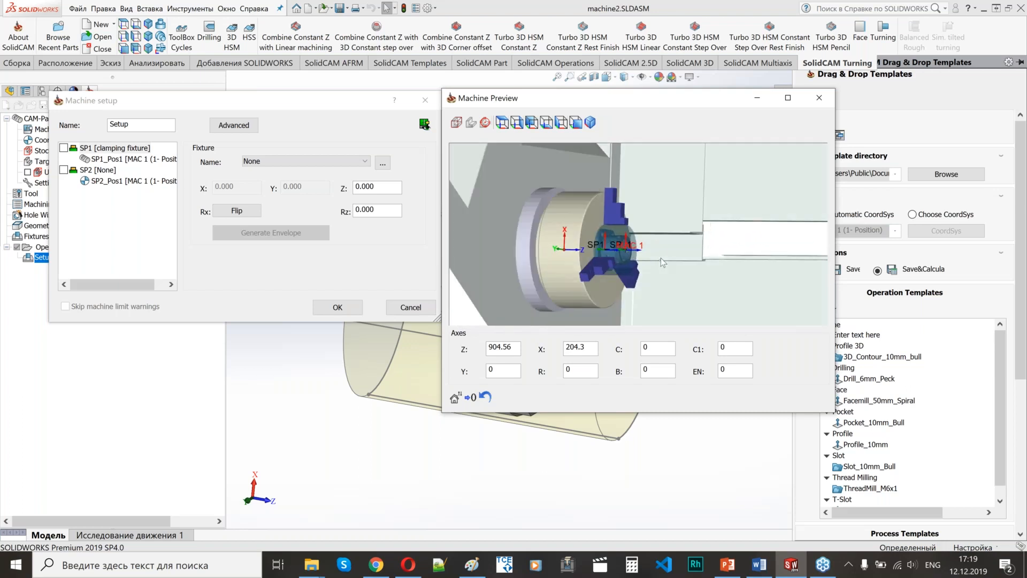
scroll(637, 251, "up", 2)
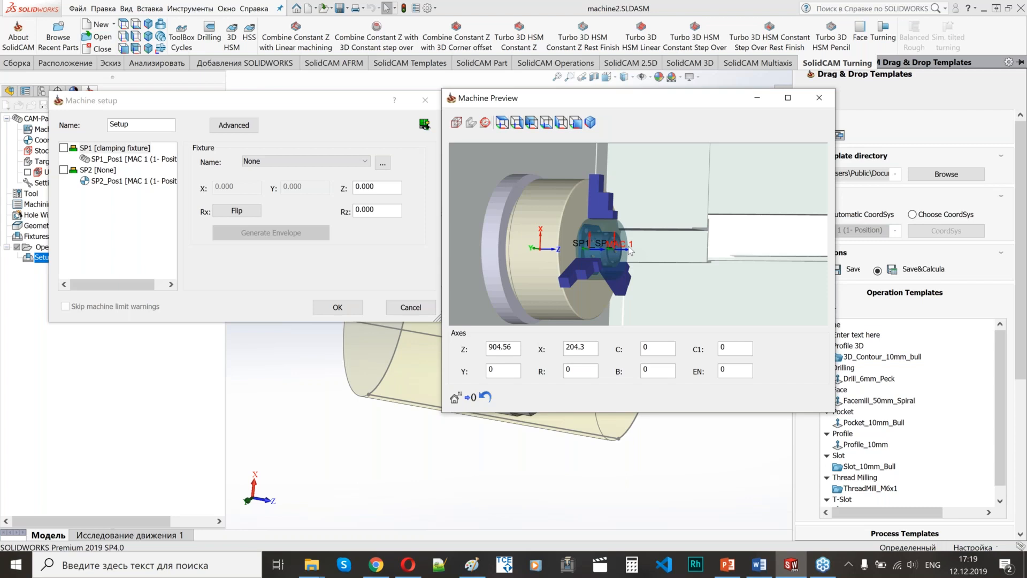
left_click(575, 123)
scroll(598, 228, "up", 10)
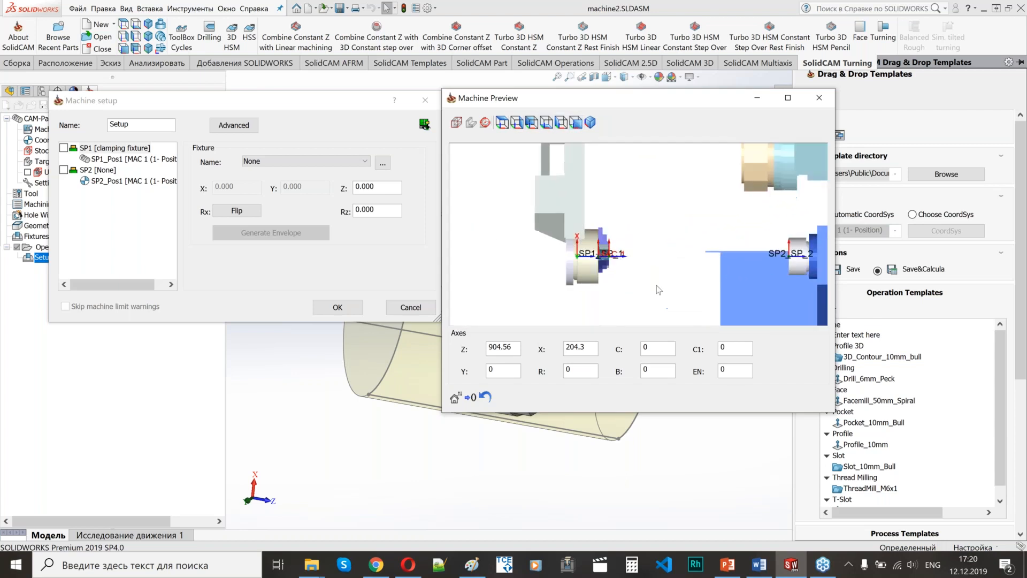
Try a fixture Z position of -6 for the SP1 clamping fixture
double_click(377, 190)
type("-7")
key("Return")
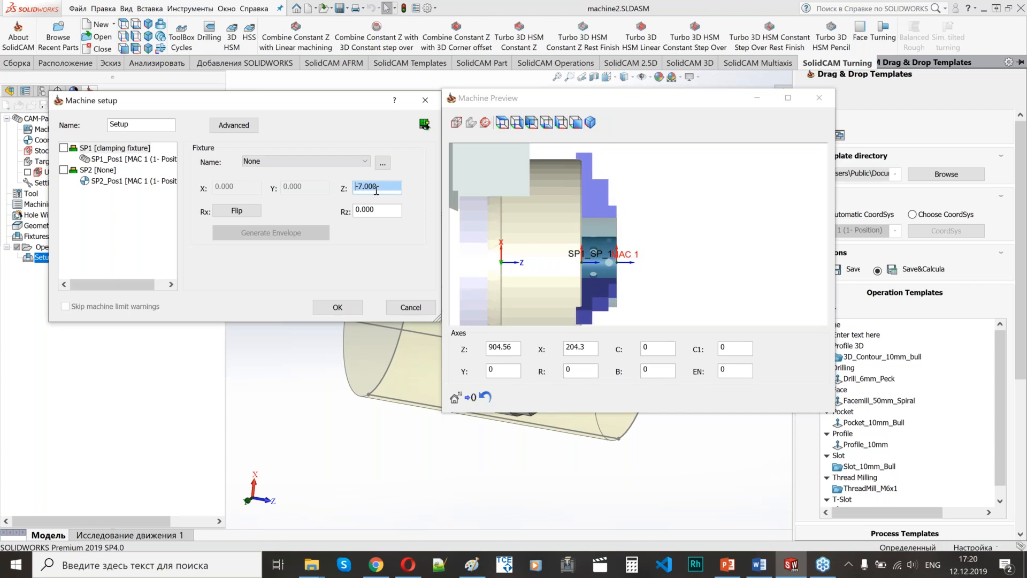
scroll(376, 191, "up", 2)
scroll(376, 190, "down", 1)
Try a Z part position of 49 for SP1_Pos1 and close the machine setup without saving
left_click(153, 159)
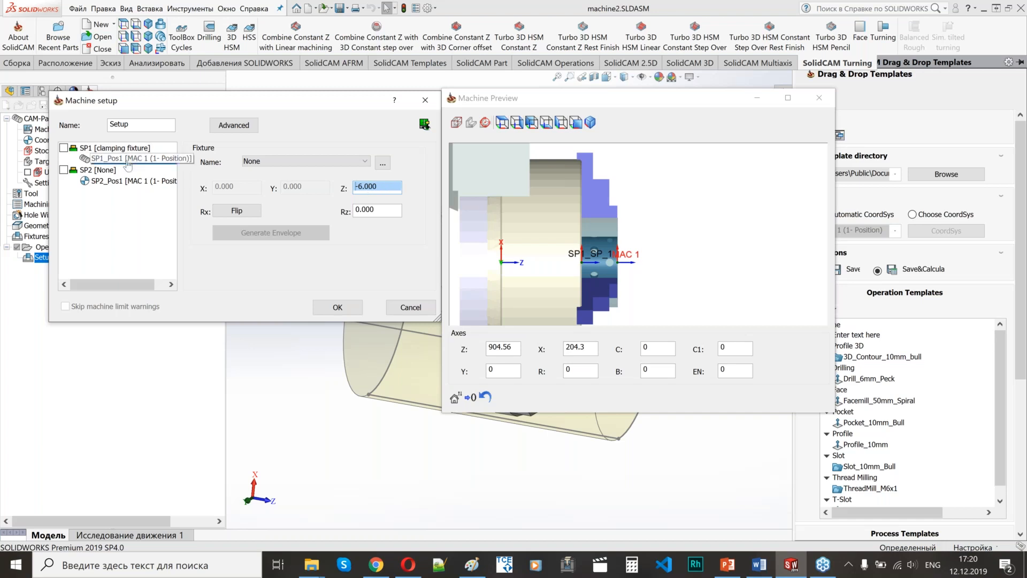
left_click(517, 222)
left_click(382, 190)
scroll(382, 190, "up", 5)
scroll(382, 190, "up", 11)
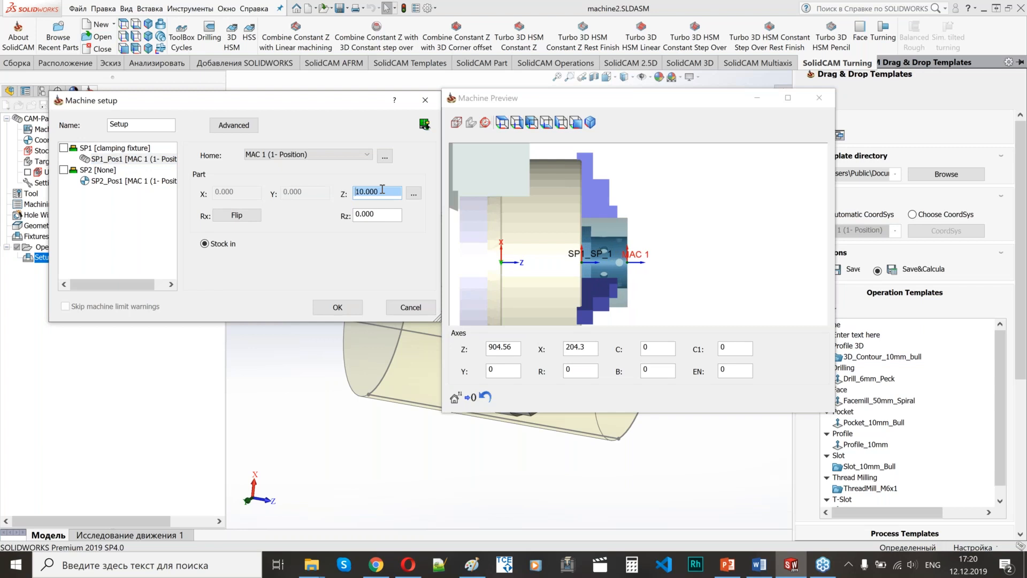
scroll(386, 192, "up", 8)
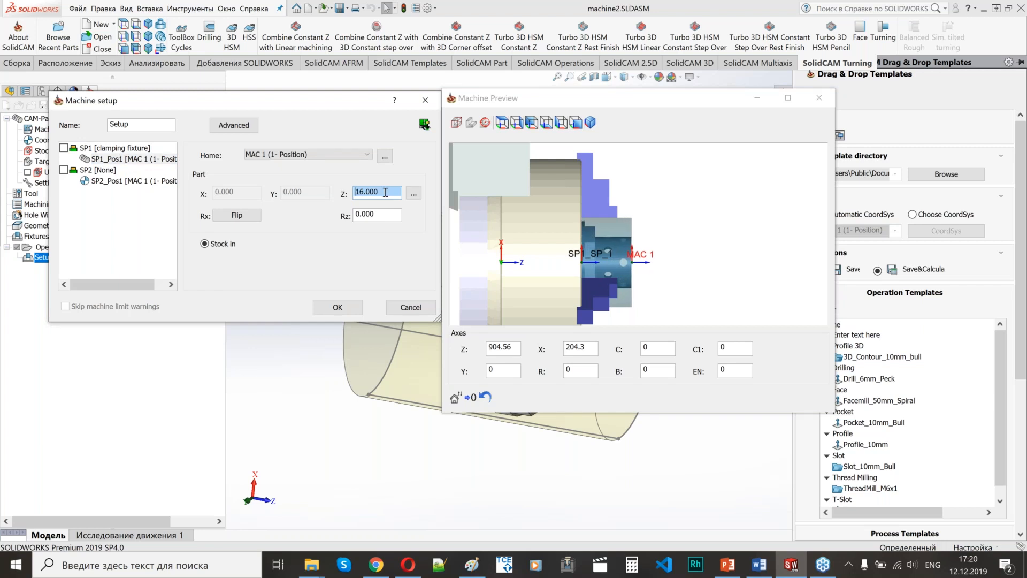
scroll(385, 192, "up", 11)
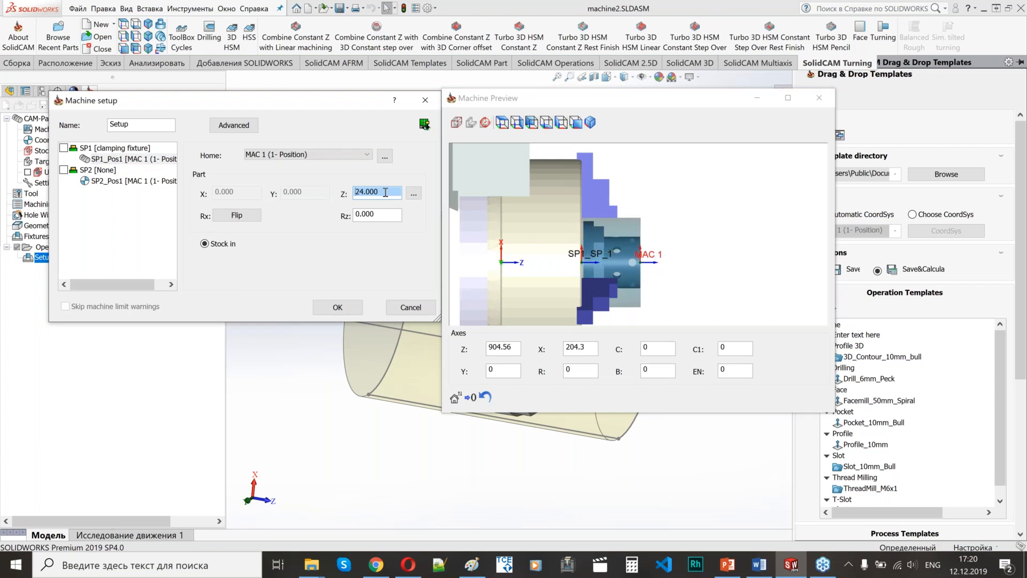
scroll(386, 192, "up", 11)
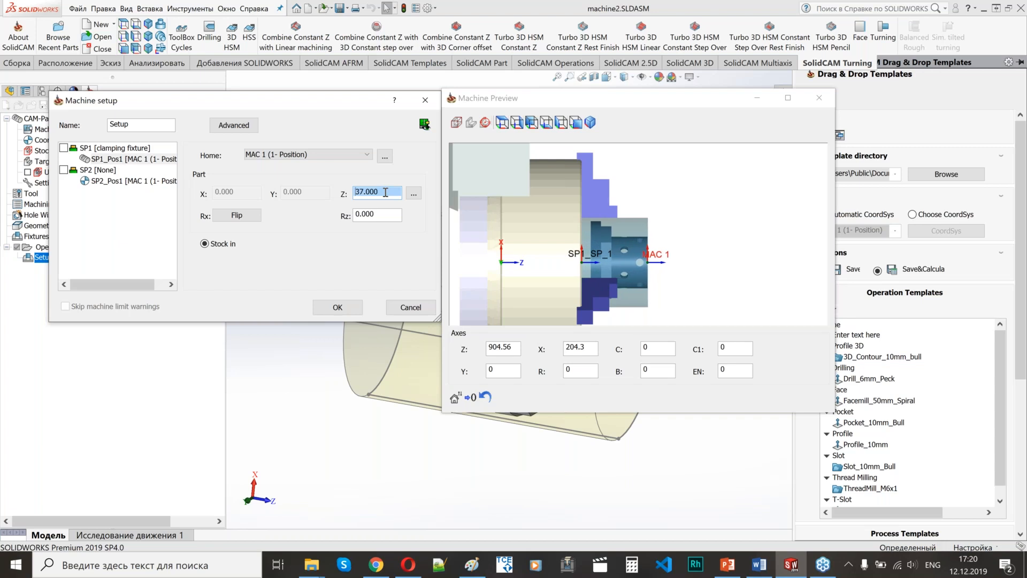
scroll(385, 192, "up", 3)
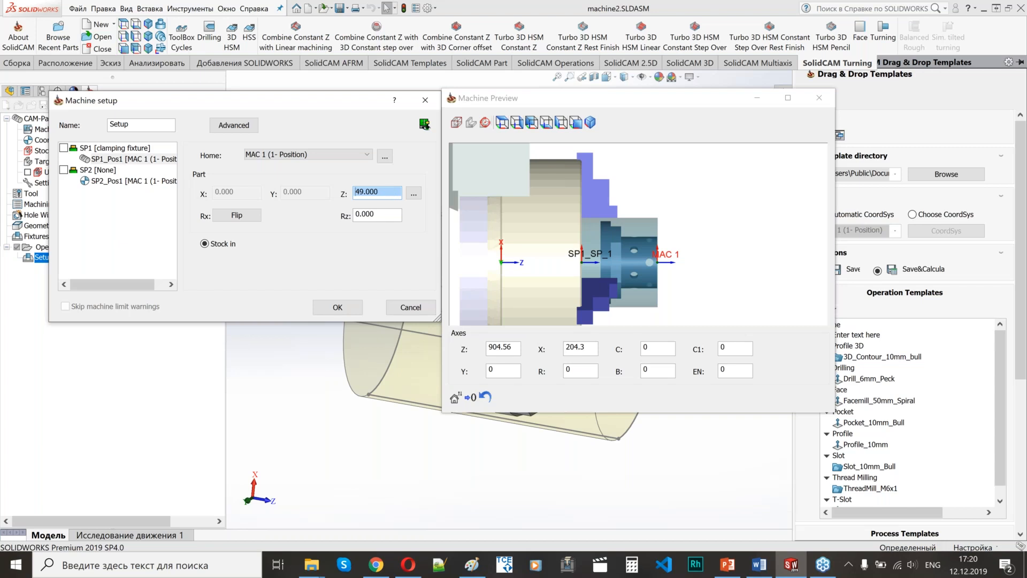
left_click(492, 305)
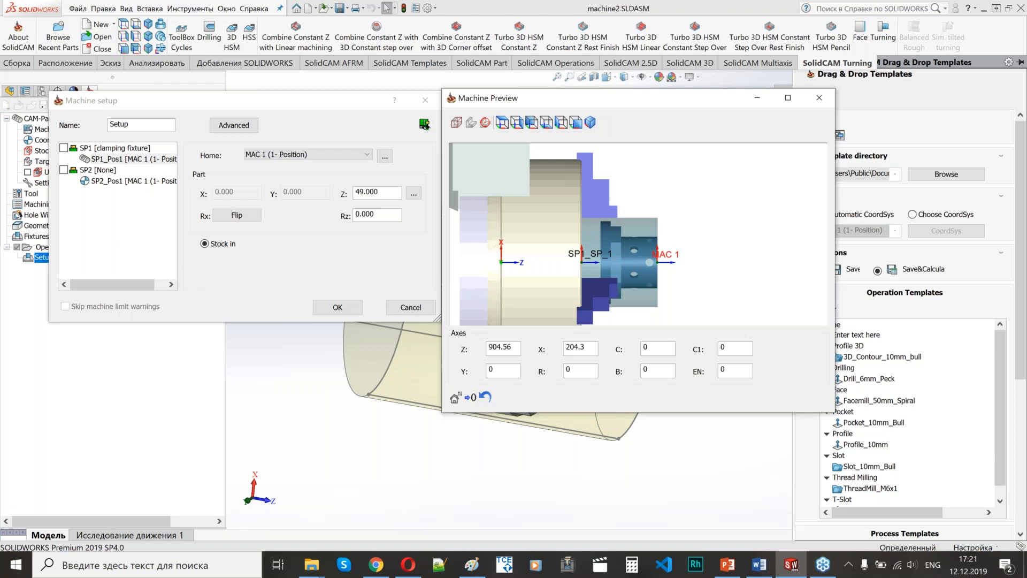
left_click(431, 105)
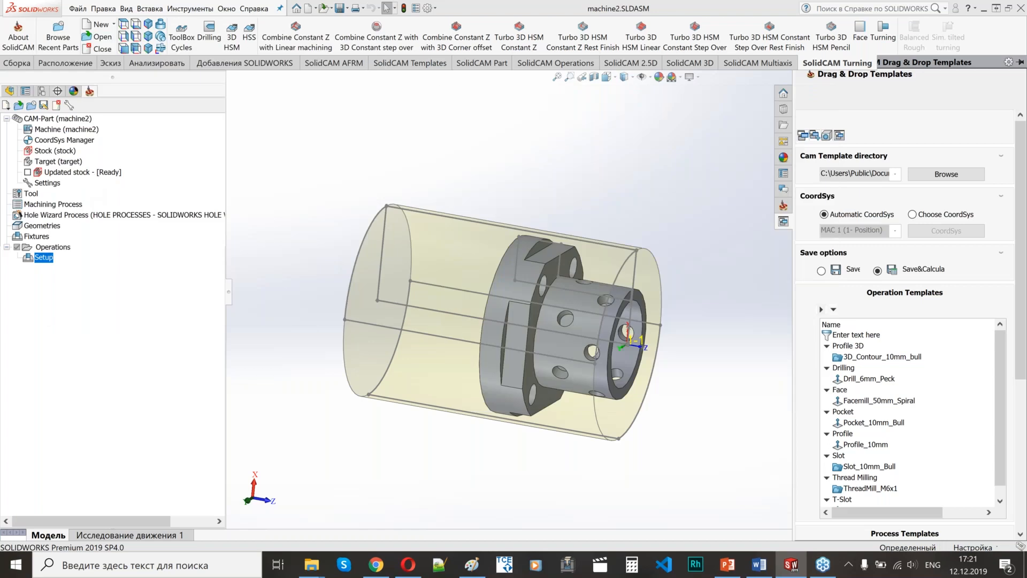
Switch to the PowerPoint presentation and advance to the slide about the table position for the sub spindle
key("alt+Tab")
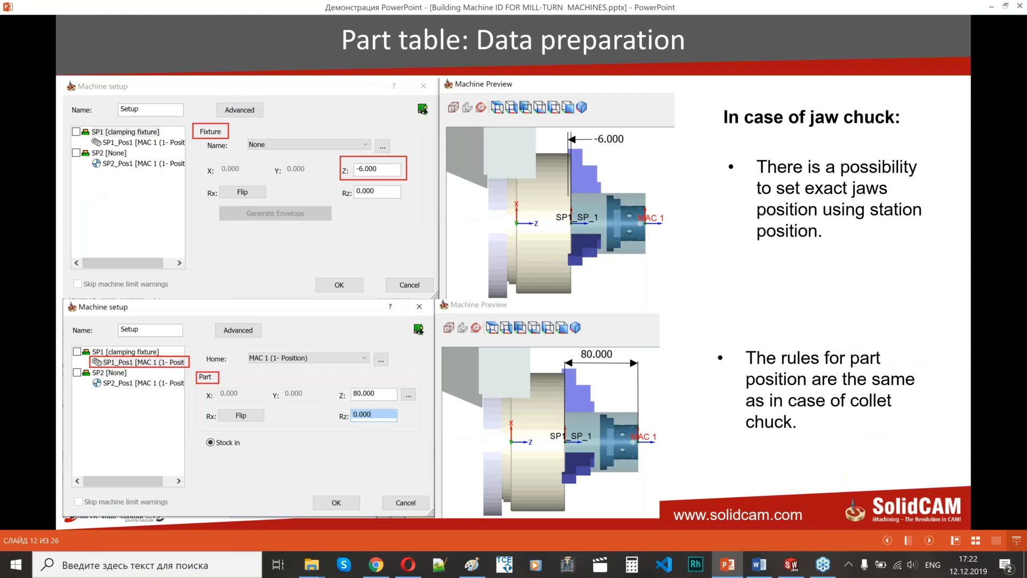
key("Right")
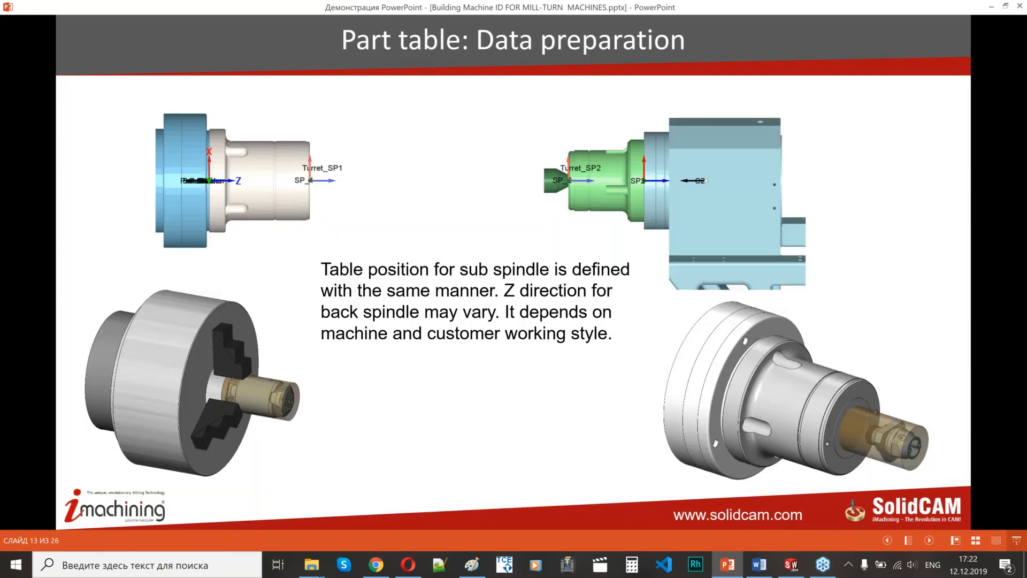